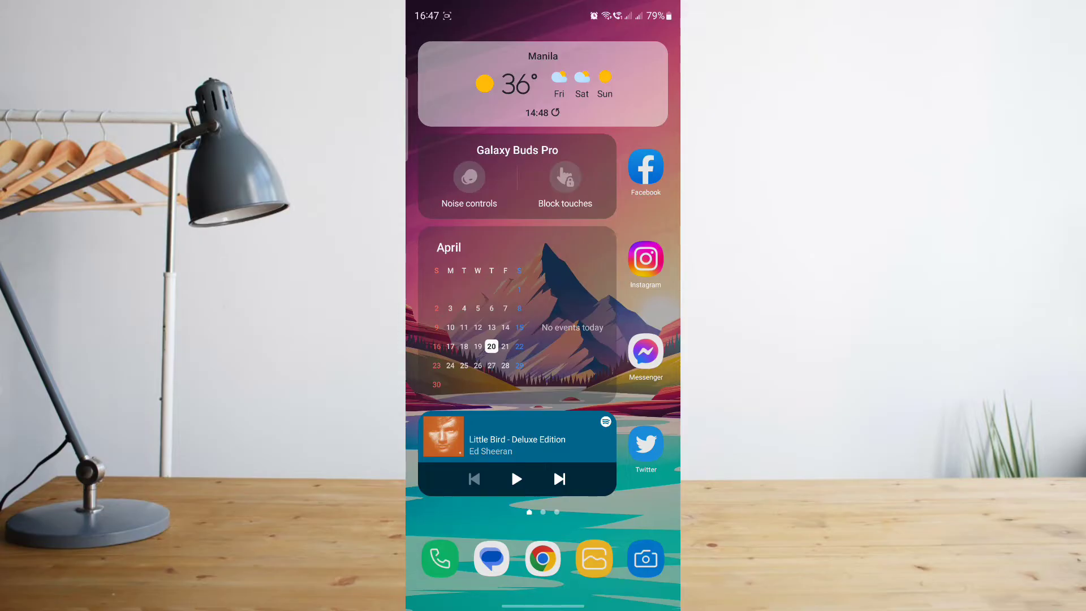
Step: Check Instagram's feed, then open its Play Store listing using the saved 'instagram' search
left_click(646, 259)
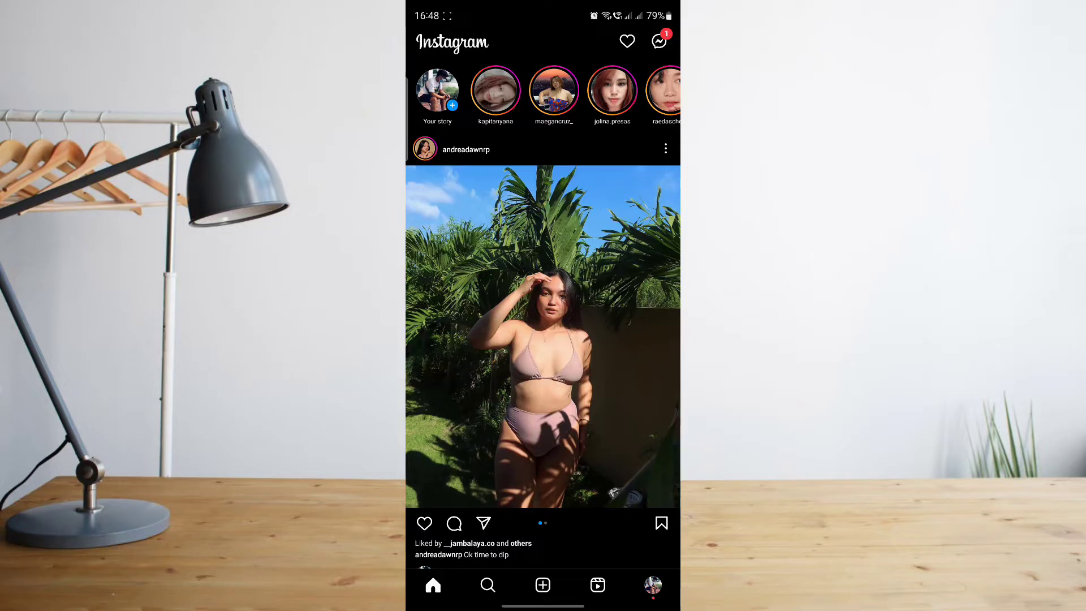
key("super")
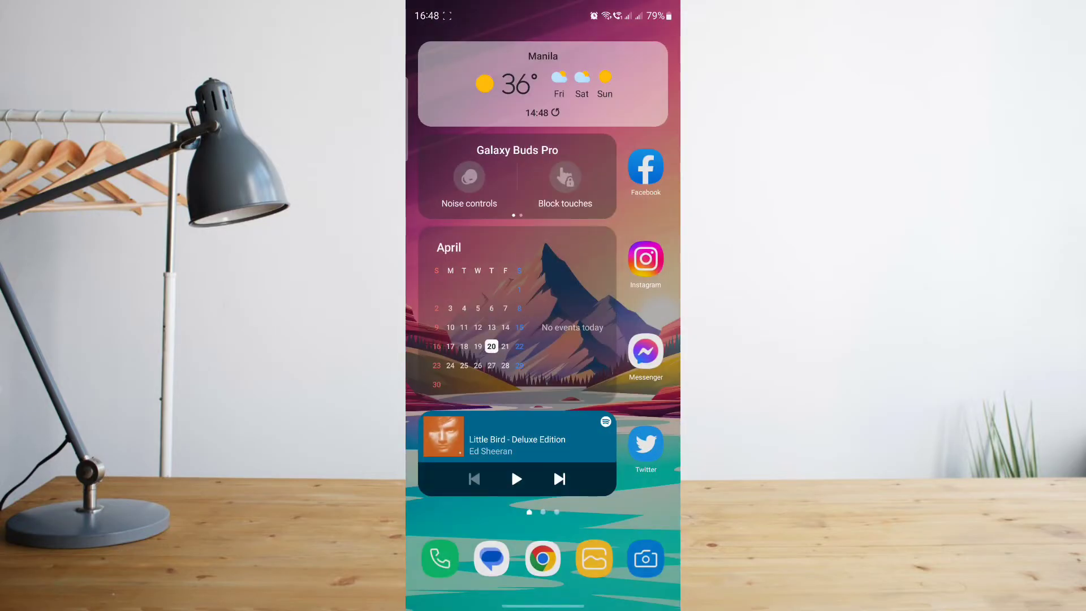
left_click_drag(543, 382, 543, 170)
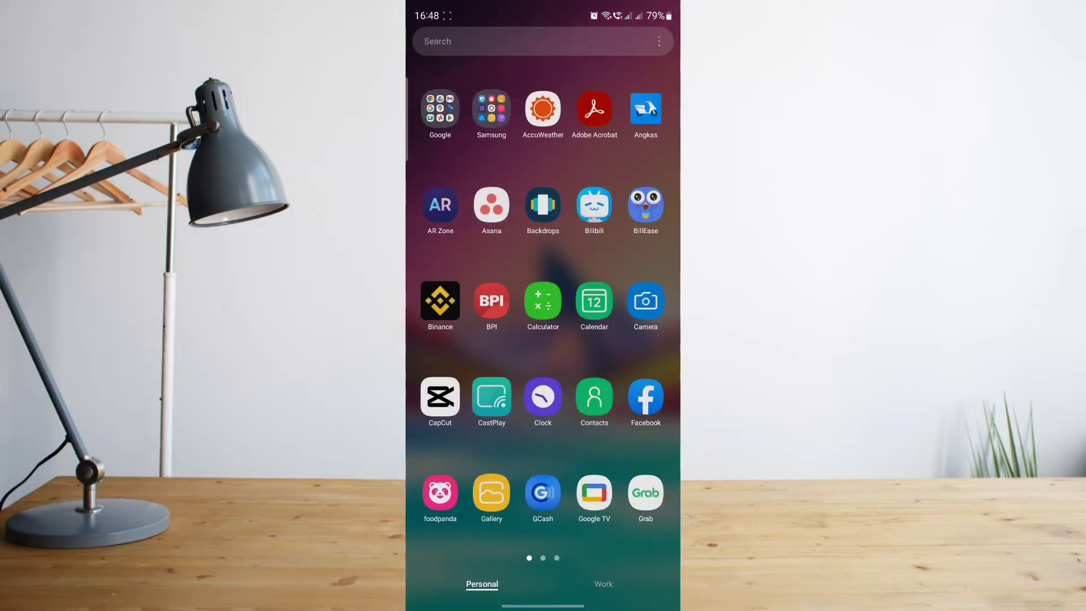
left_click(445, 121)
left_click(620, 409)
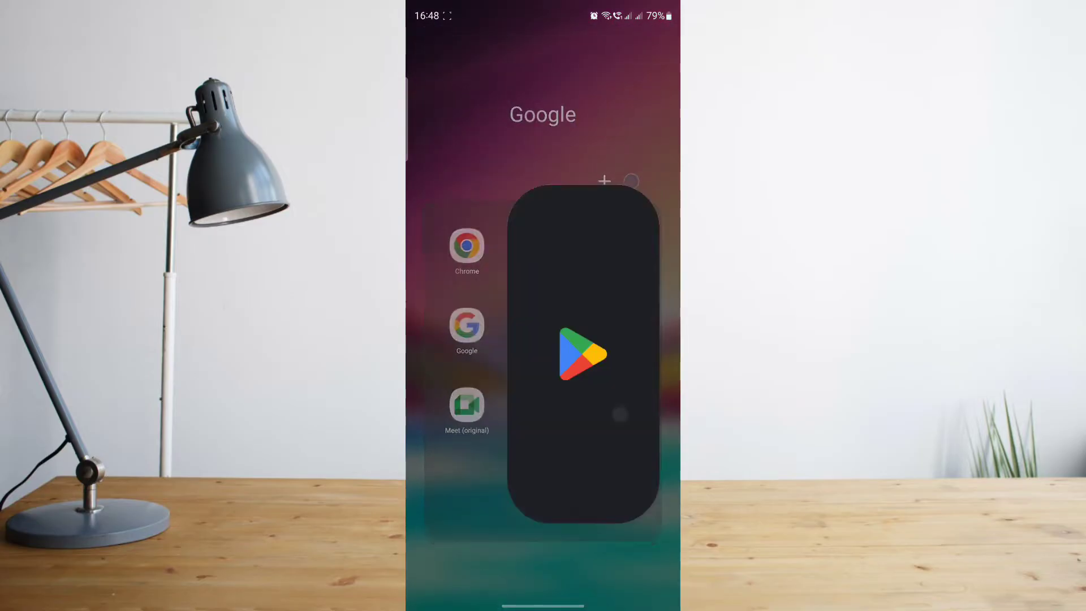
left_click(535, 41)
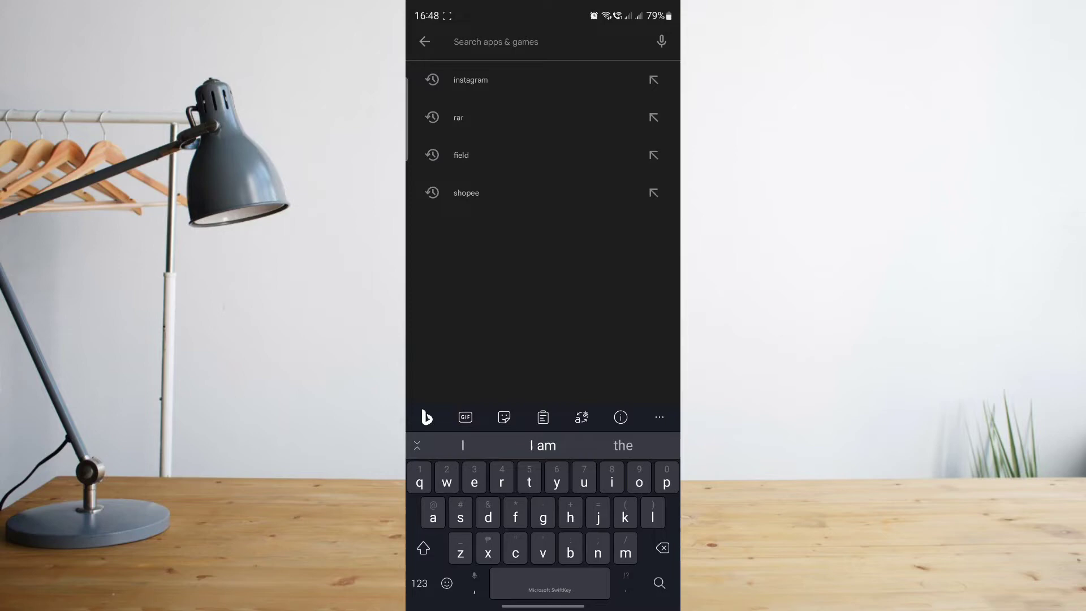
left_click(560, 79)
left_click(509, 128)
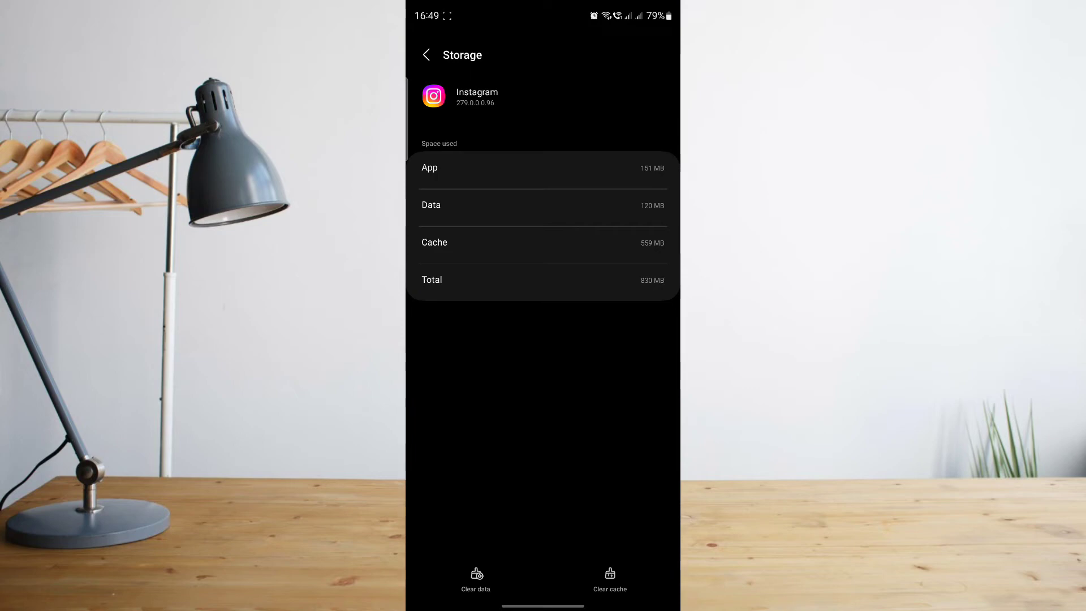
Step: Dismiss the Instagram card from Recents, reopen Instagram to its feed, then return home
left_click_drag(543, 605, 544, 425)
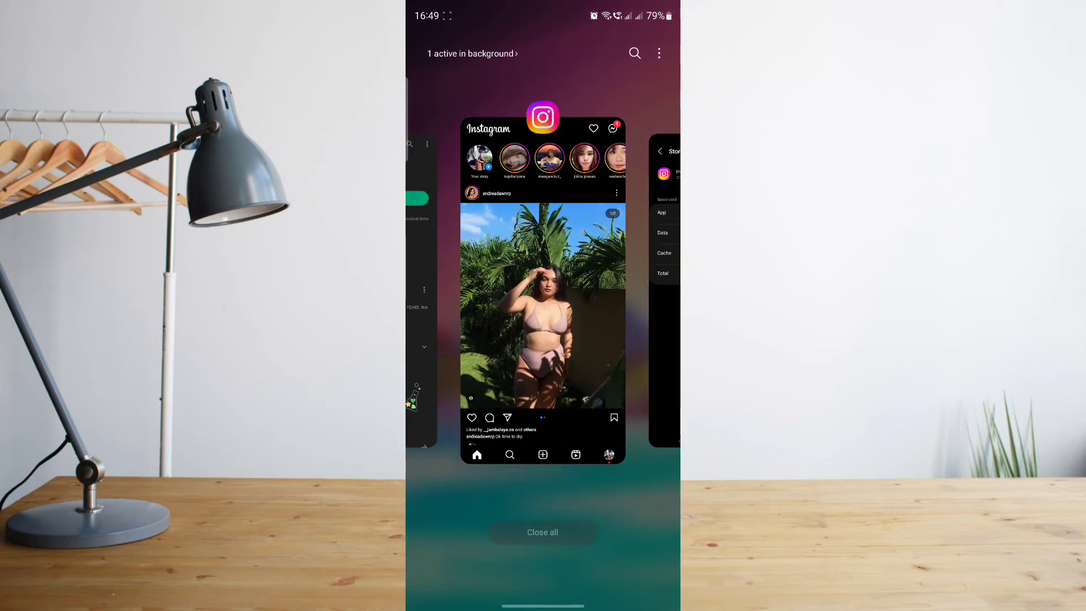
left_click_drag(543, 297, 543, 85)
left_click(542, 532)
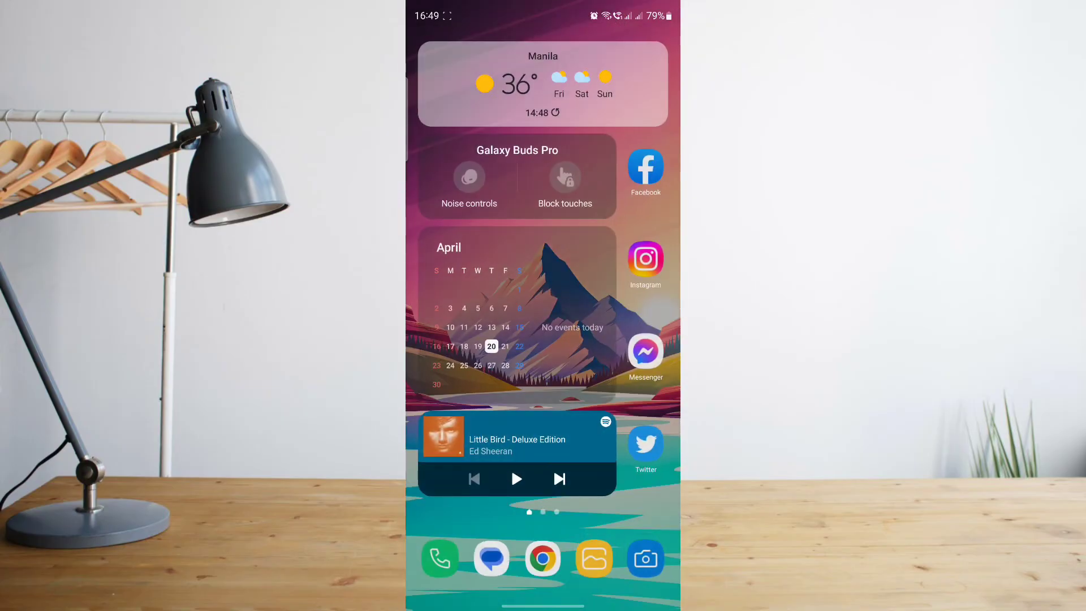
left_click(645, 259)
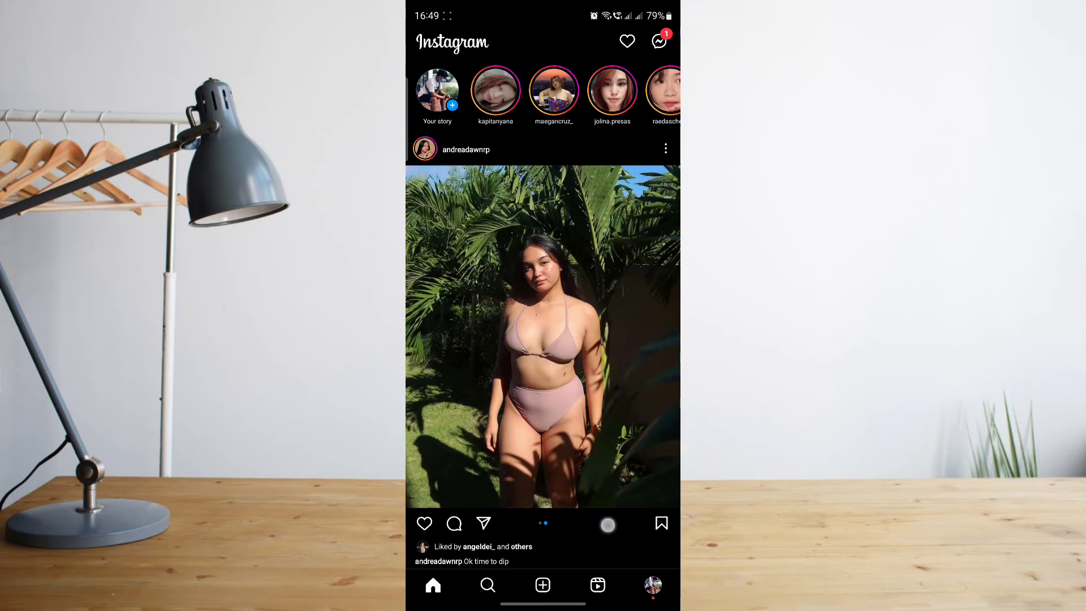
key("Home")
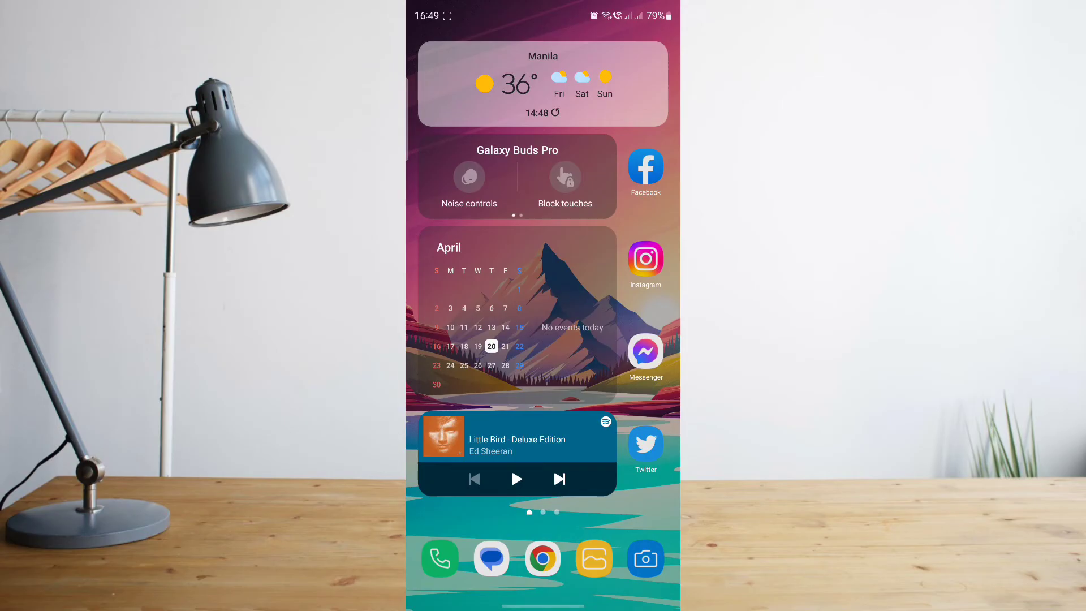